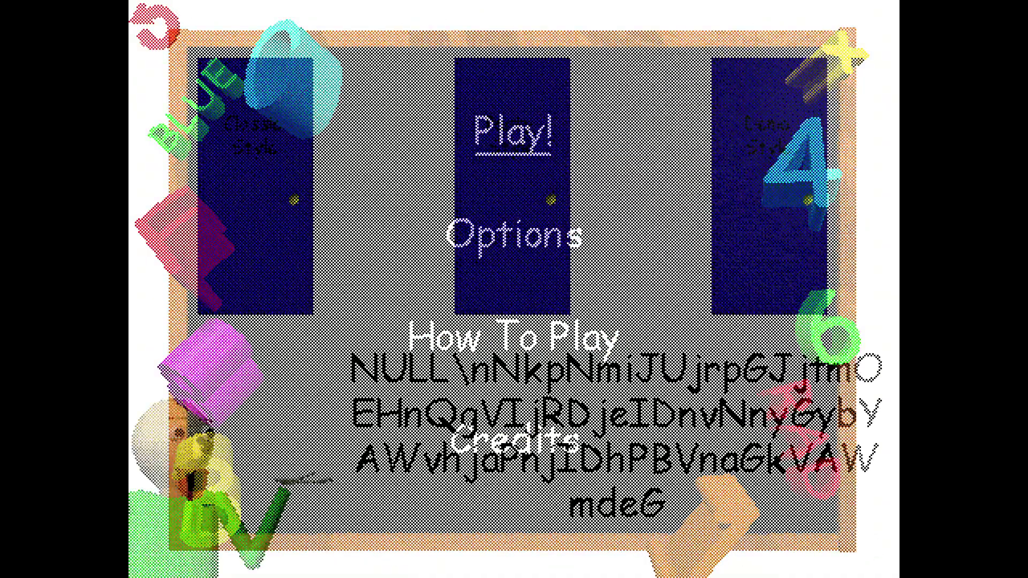
Choose the Classic Style door to start a story game in the schoolhouse at 0/7 notebooks.
mouse_move(255, 188)
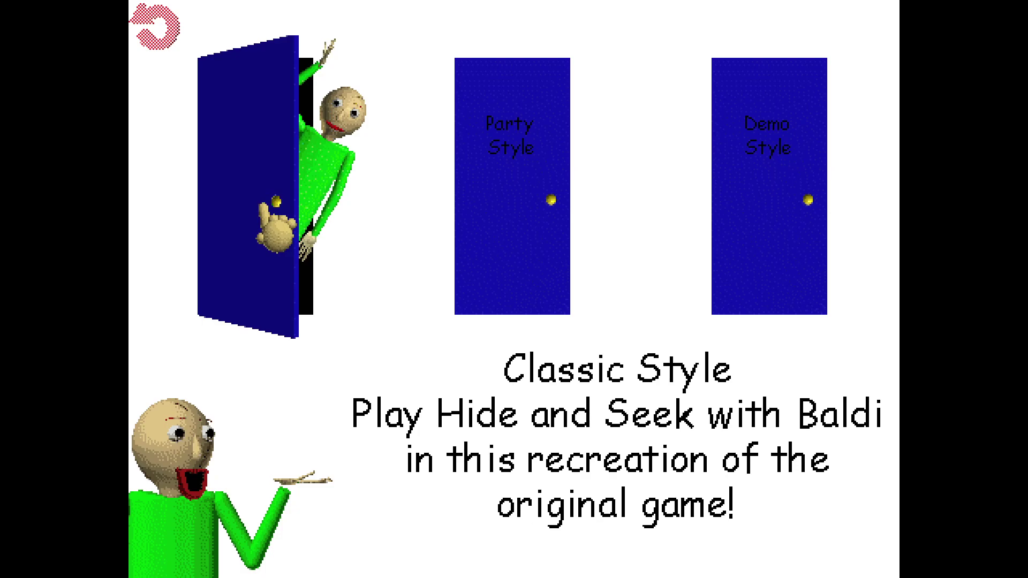
click(297, 200)
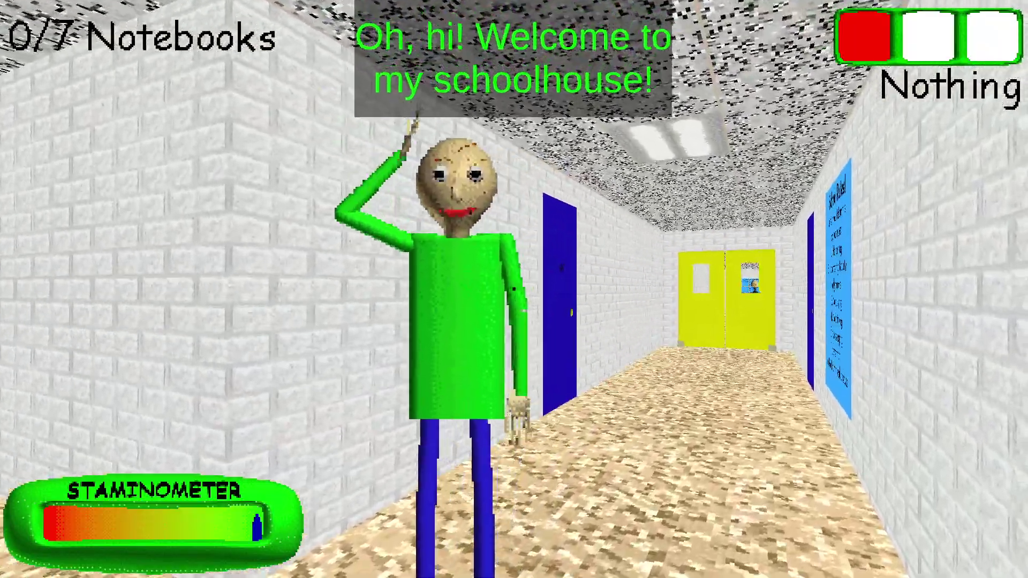
key(w)
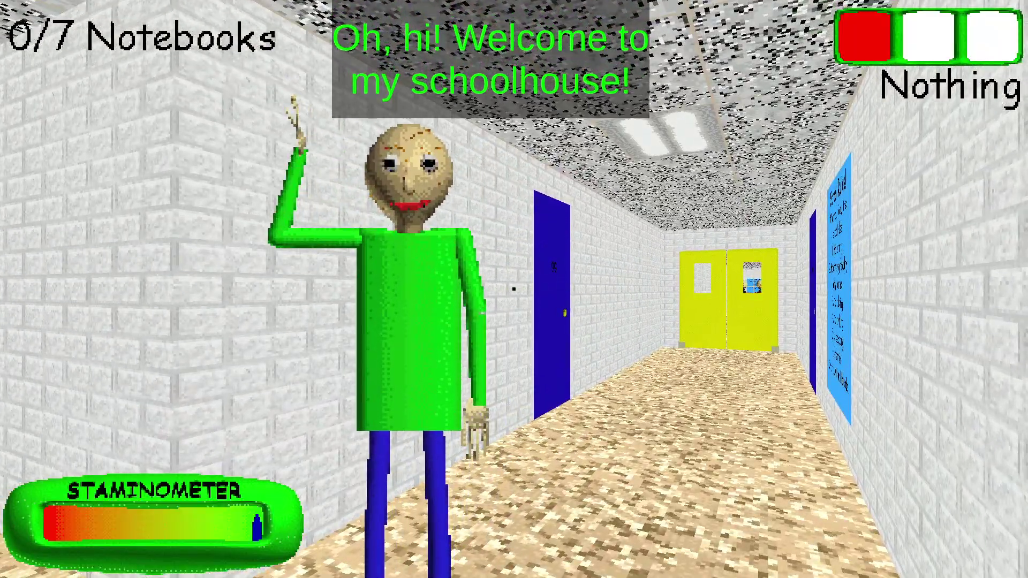
Walk toward Baldi in the hallway, then switch from the game to the Audacity window.
key(super)
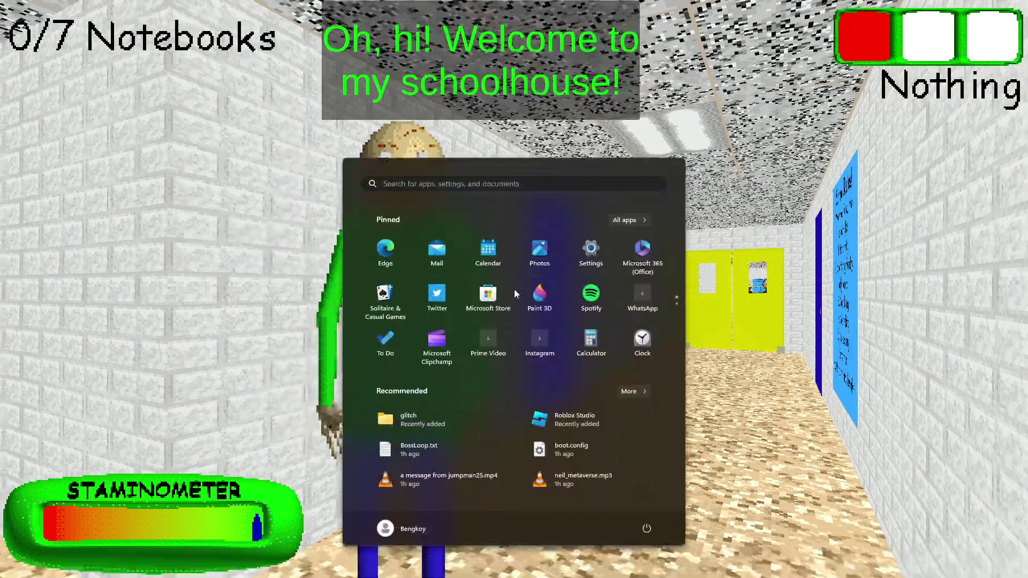
click(514, 289)
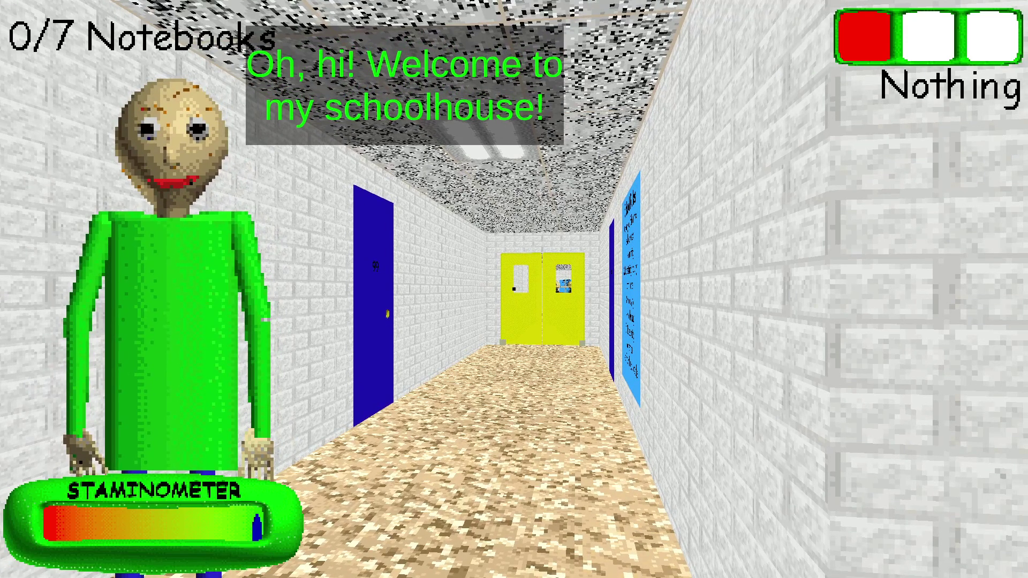
key(alt+Tab)
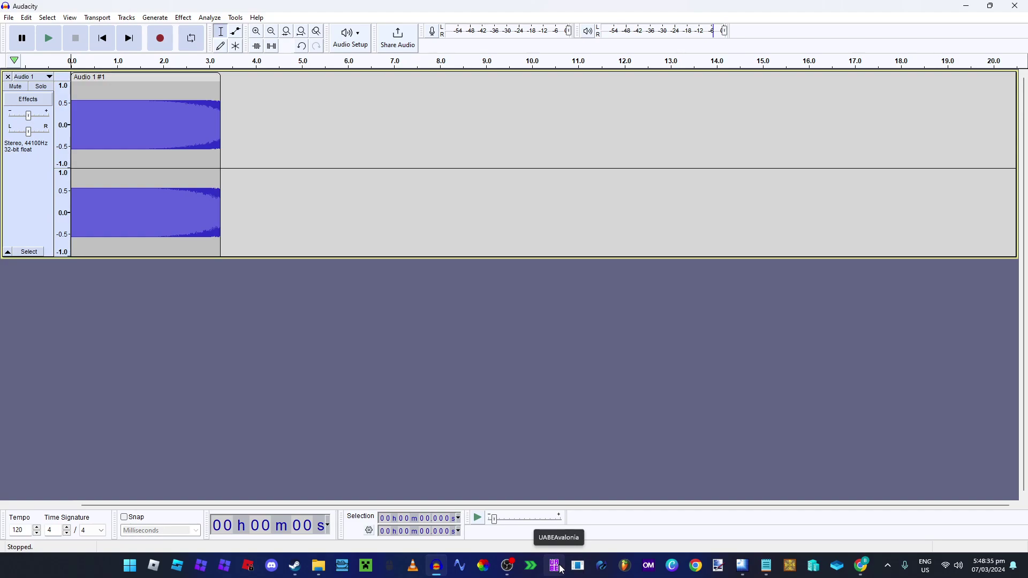
click(561, 569)
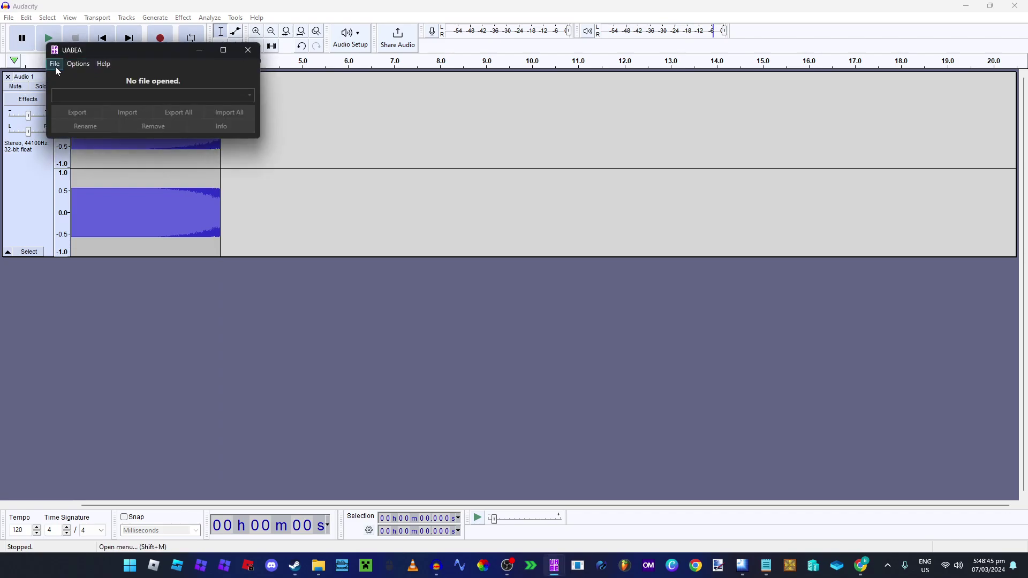
Open resources.assets from Downloads > Baldi's Basics Classic Remastered > BALDI_Data in UABEA.
click(52, 67)
click(73, 79)
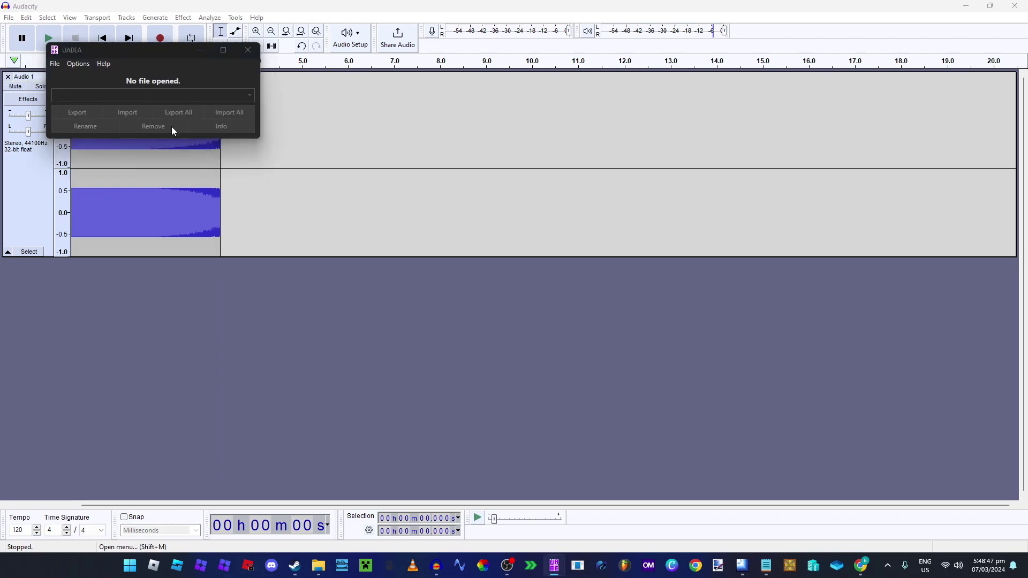
scroll(415, 224, down, 2)
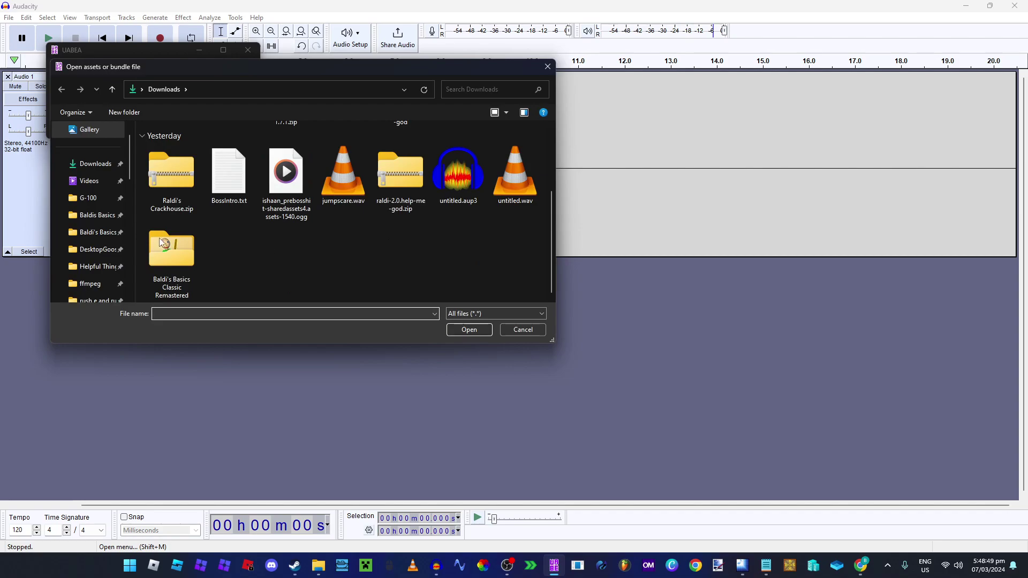
double_click(189, 259)
double_click(213, 162)
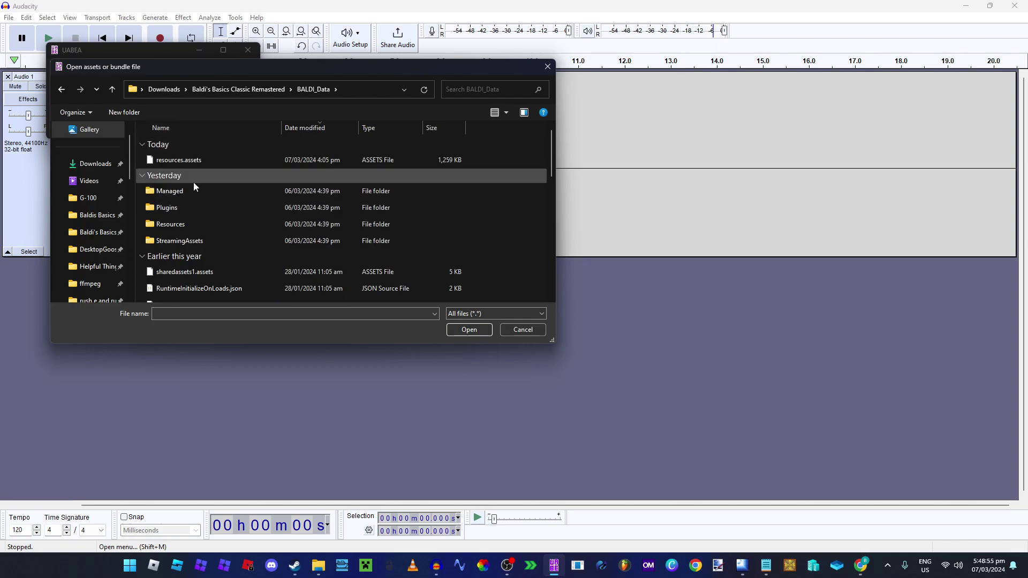
double_click(213, 160)
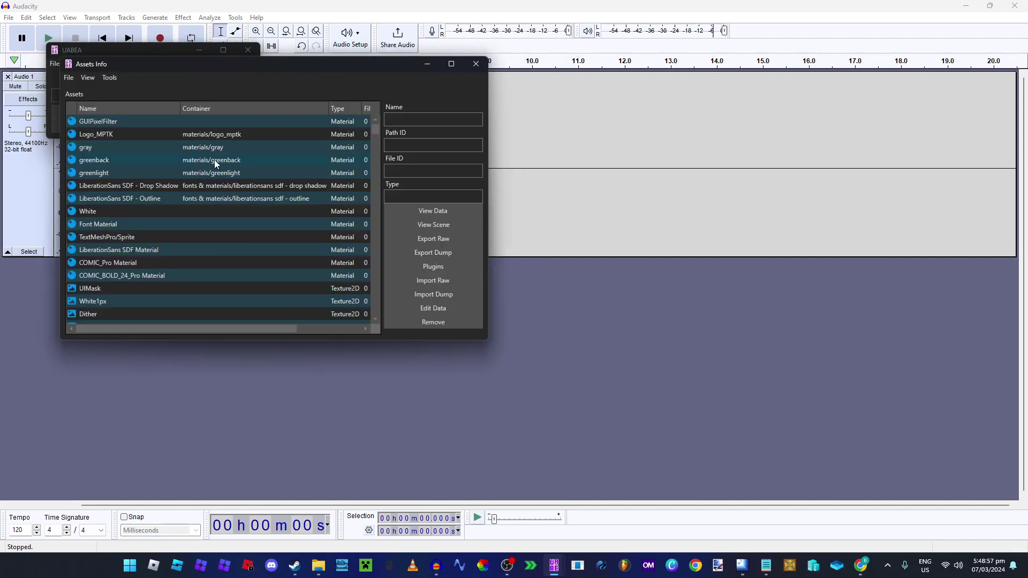
Select the school TextAsset (Path ID 62) in the asset list, then bring File Explorer forward.
scroll(242, 134, down, 5)
scroll(237, 150, down, 10)
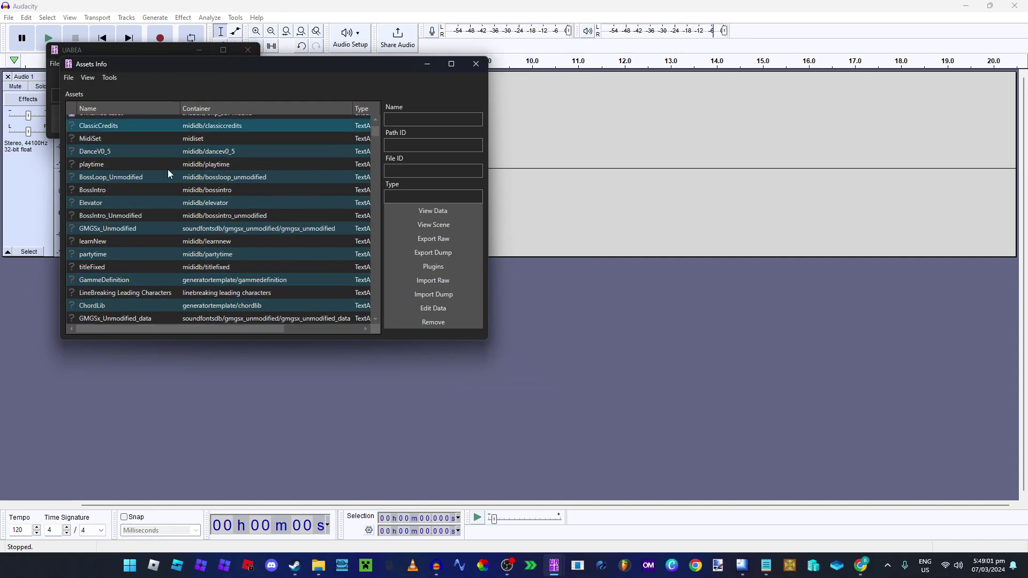
scroll(171, 267, down, 3)
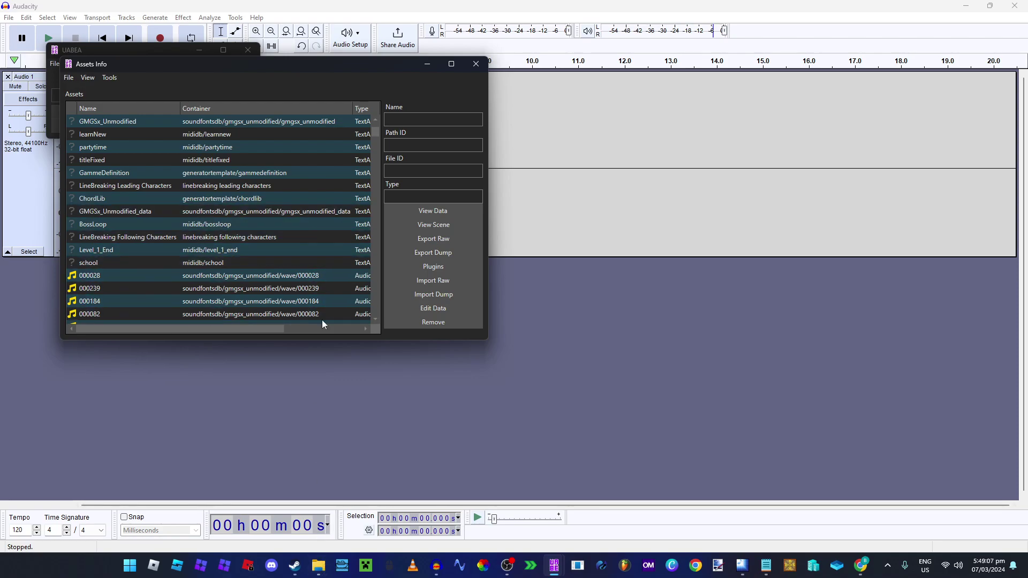
click(322, 266)
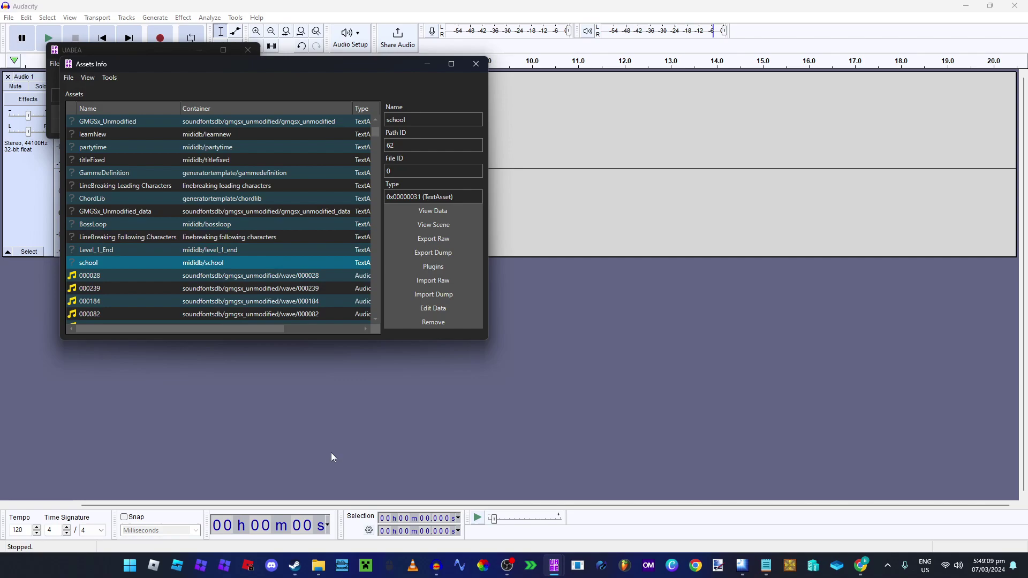
click(318, 565)
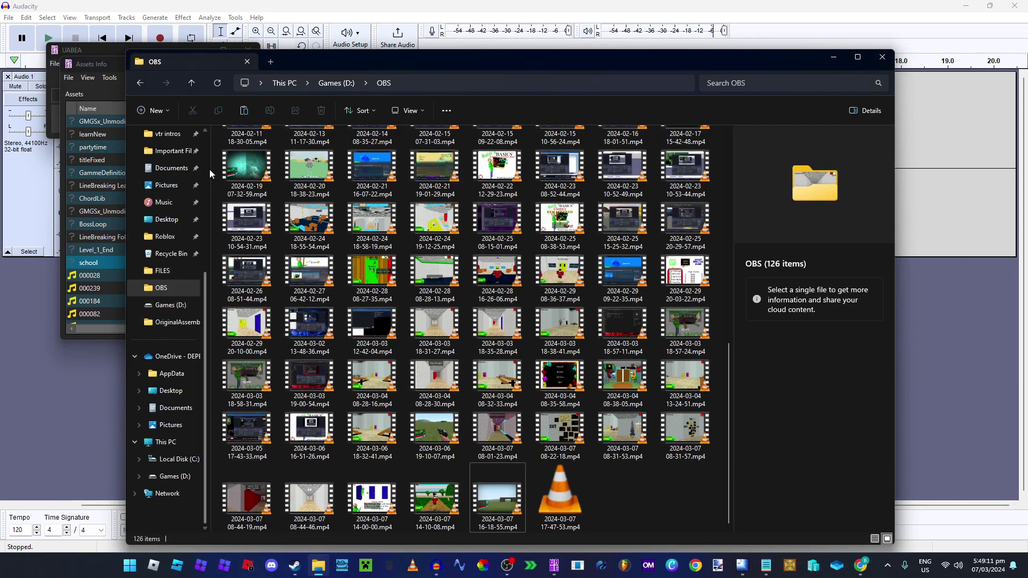
Inspect the BossLoop files in Downloads, then open the FILES folder on Games (D:).
scroll(188, 177, up, 5)
click(171, 188)
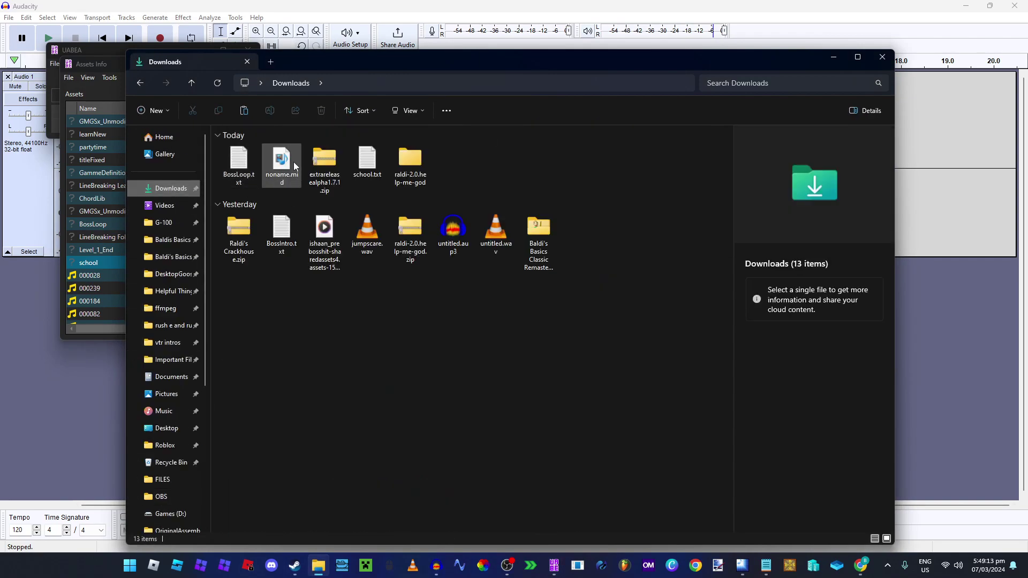
mouse_move(491, 155)
mouse_down()
mouse_move(378, 155)
mouse_move(471, 162)
mouse_up()
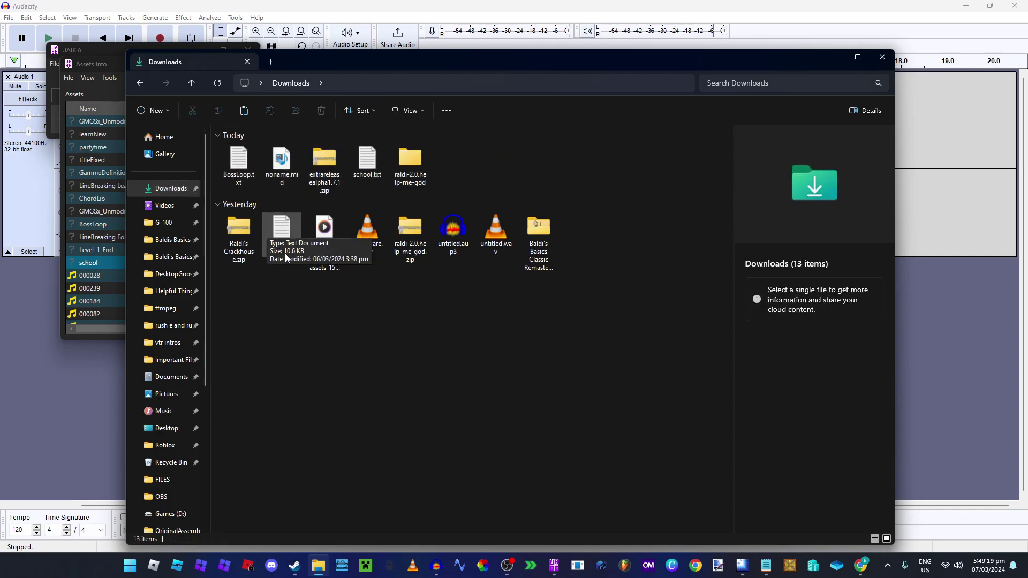
click(244, 155)
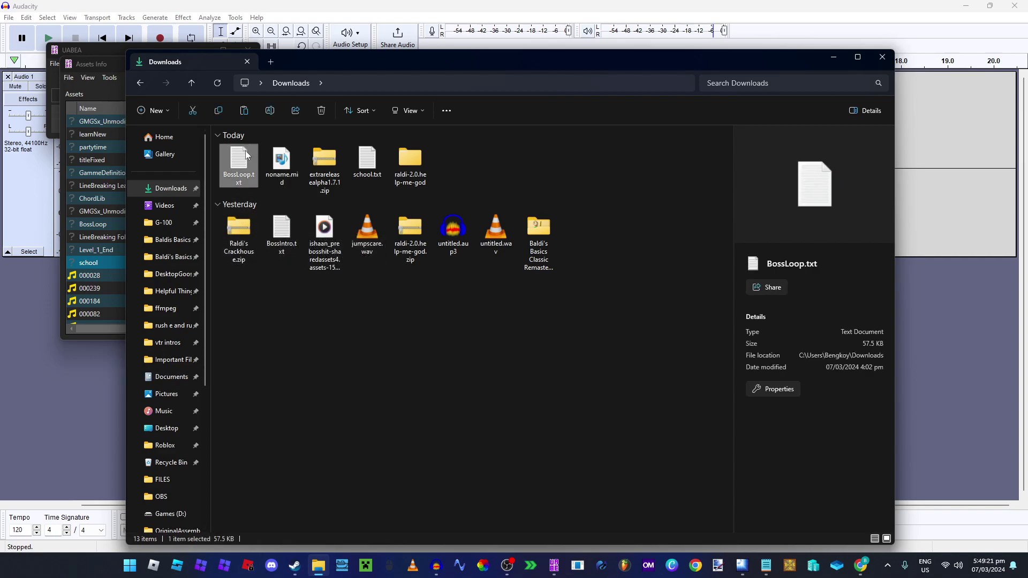
scroll(197, 438, down, 2)
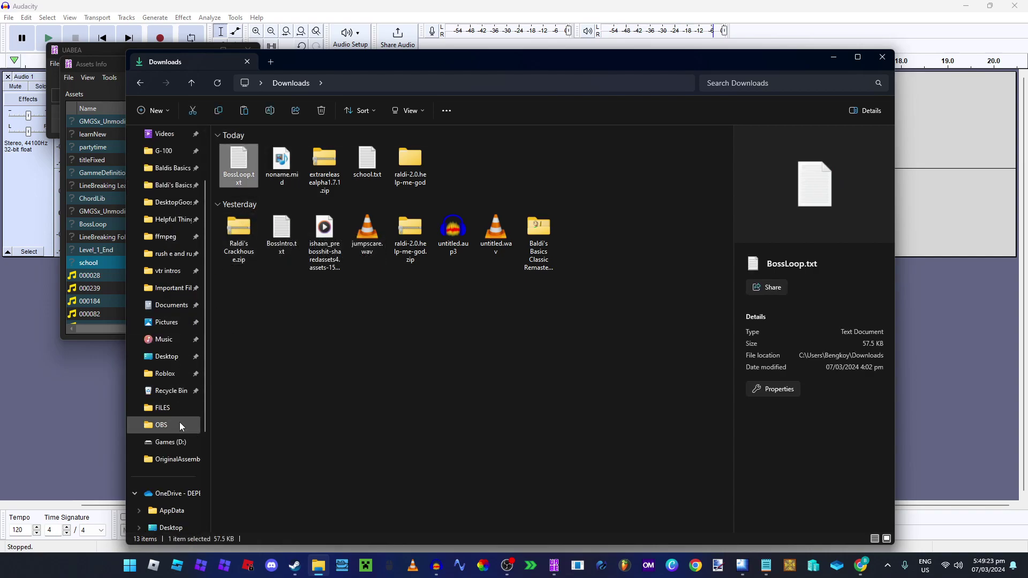
click(168, 415)
scroll(505, 378, down, 10)
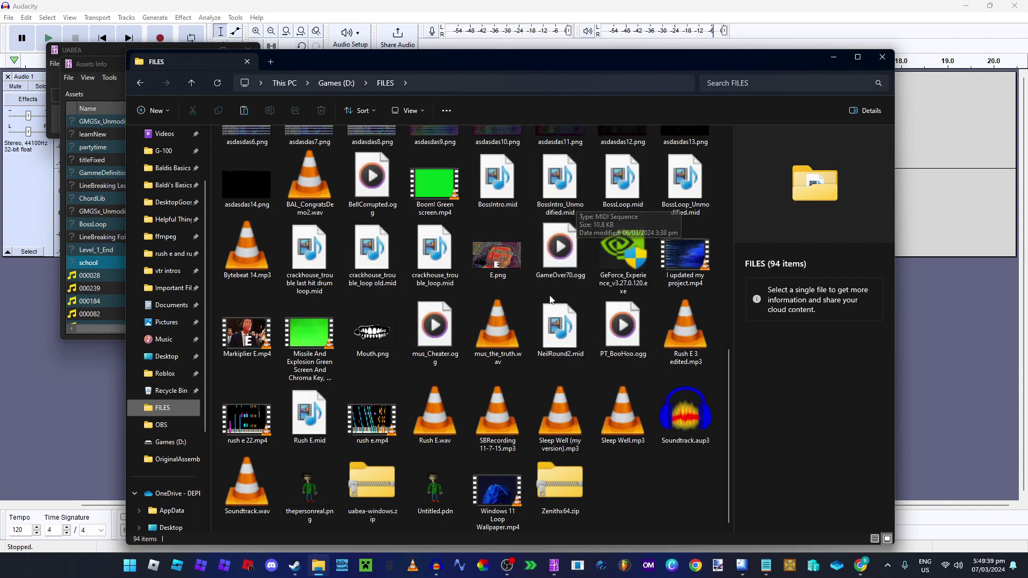
Copy the custom MIDI NeilRound2.mid from the FILES folder.
click(633, 194)
click(566, 330)
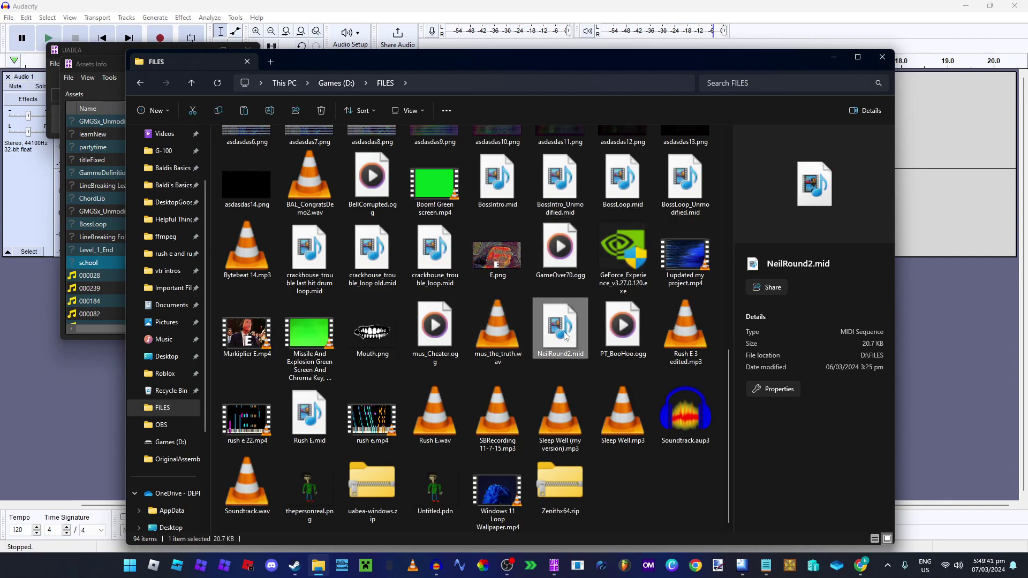
right_click(566, 336)
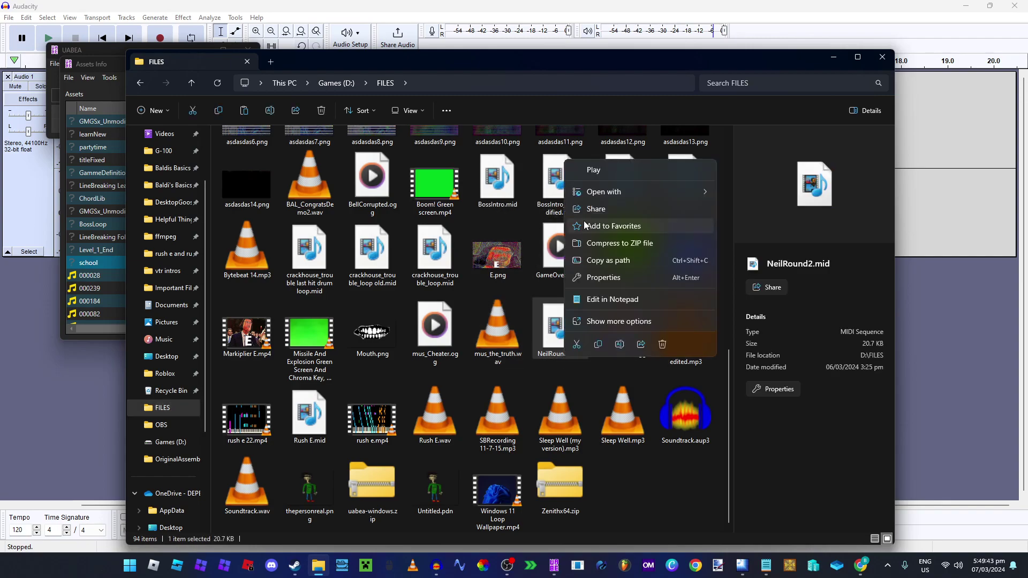
click(598, 344)
In Downloads, delete the old school.txt and paste NeilRound2.mid there.
scroll(177, 230, up, 2)
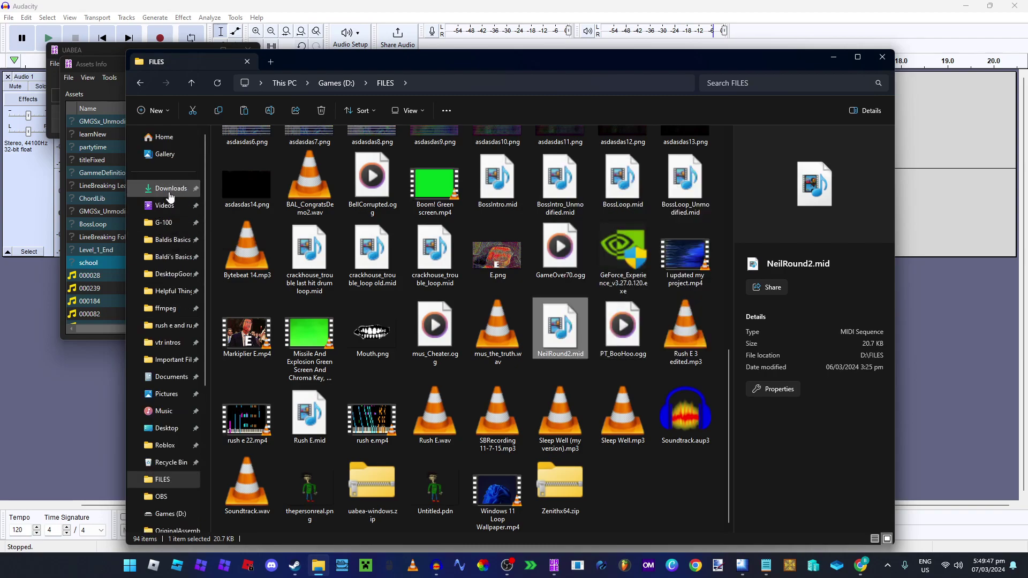
click(170, 188)
click(367, 160)
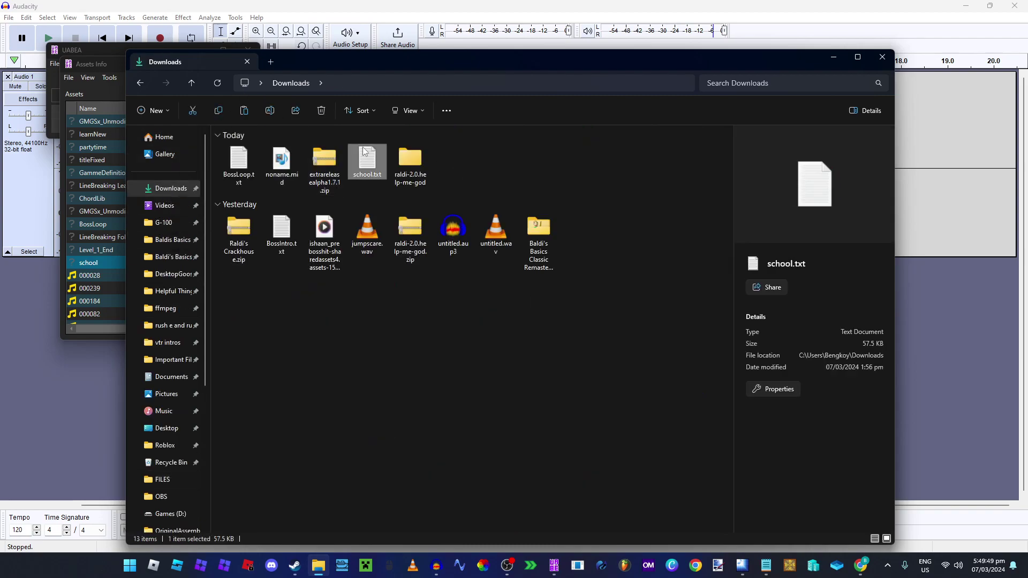
key(Delete)
right_click(400, 159)
click(412, 175)
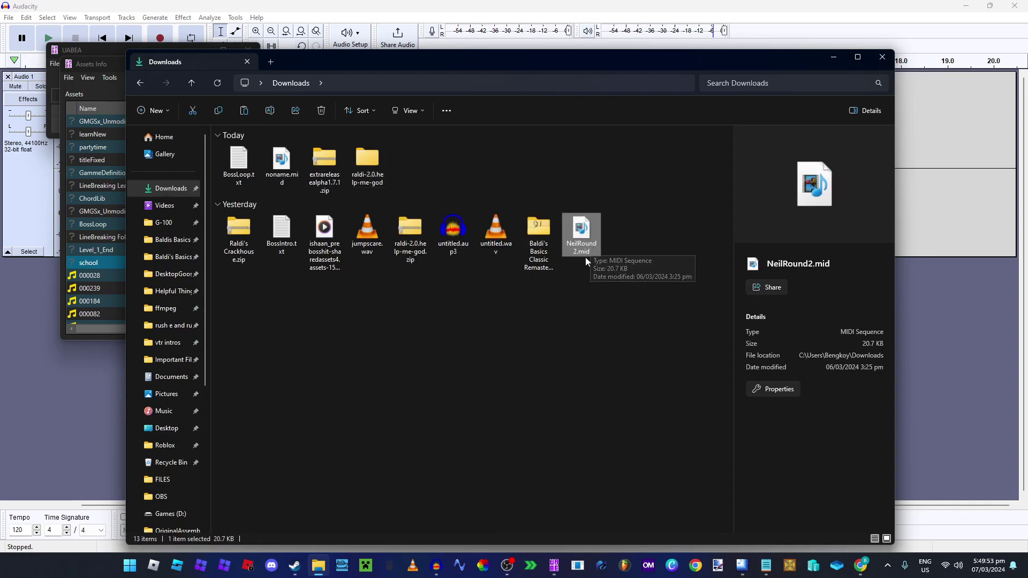
Rename NeilRound2.mid to school.txt, accepting the file extension change warning.
click(585, 257)
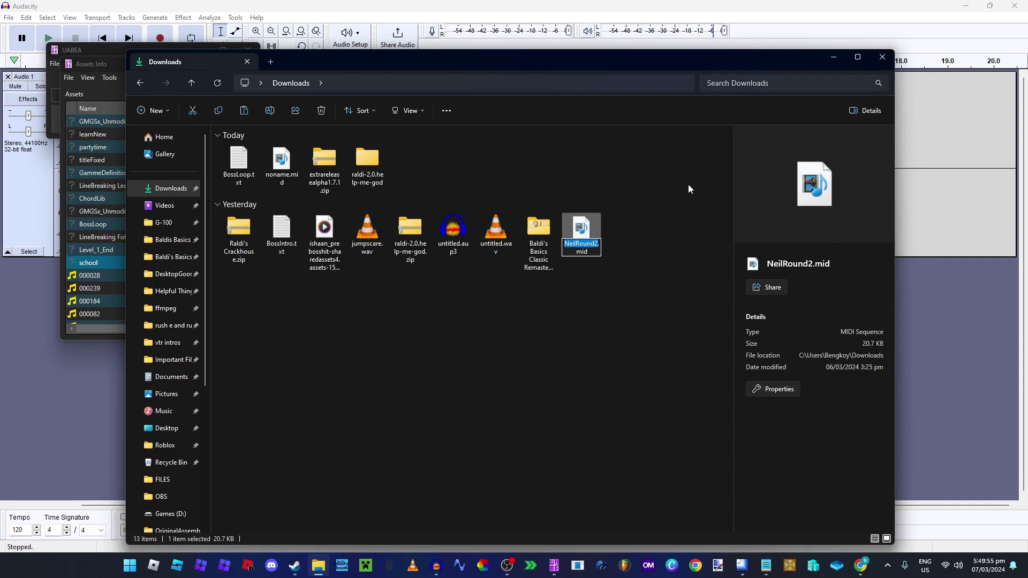
text(sc)
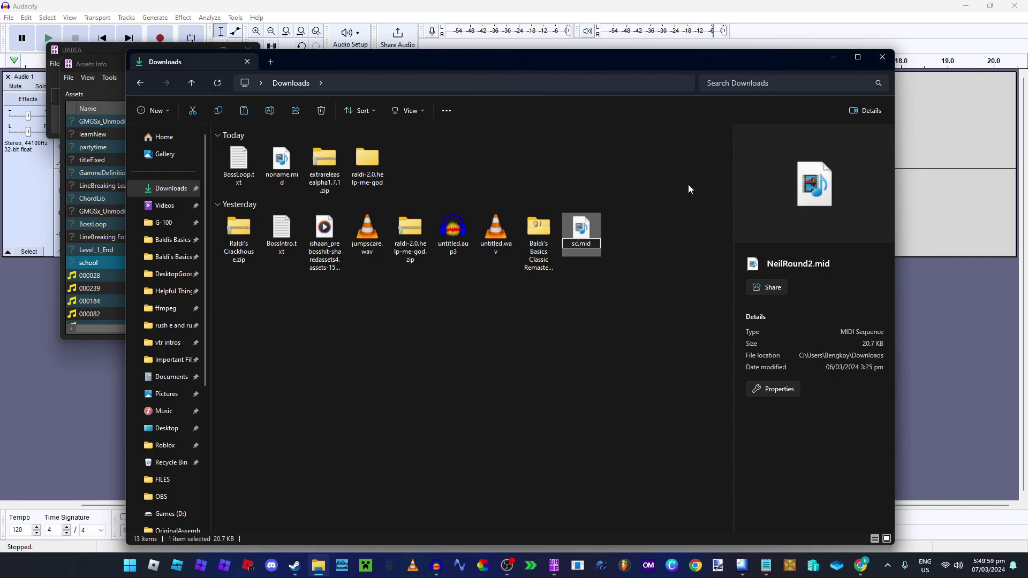
text(hool)
click(689, 186)
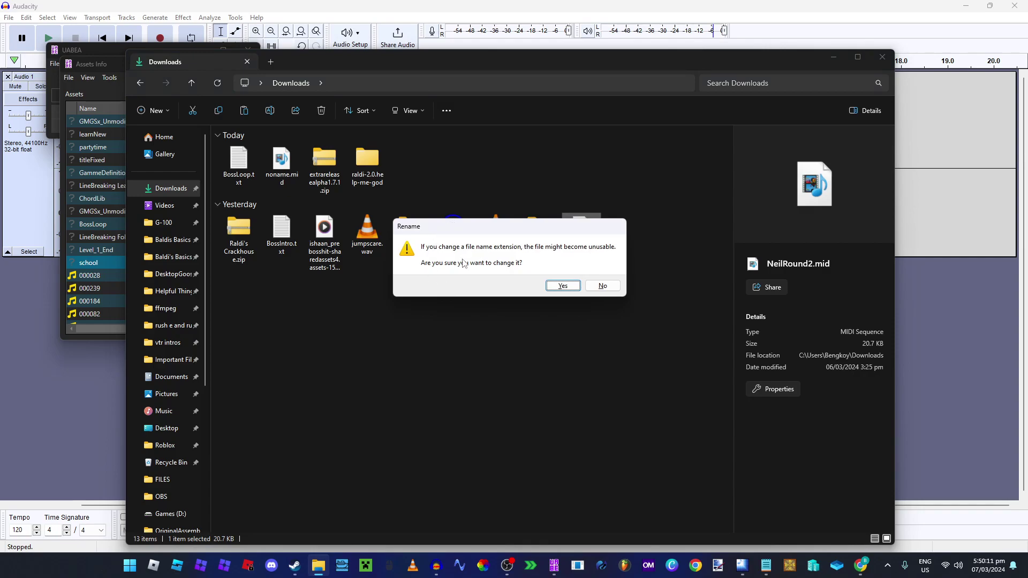
click(562, 285)
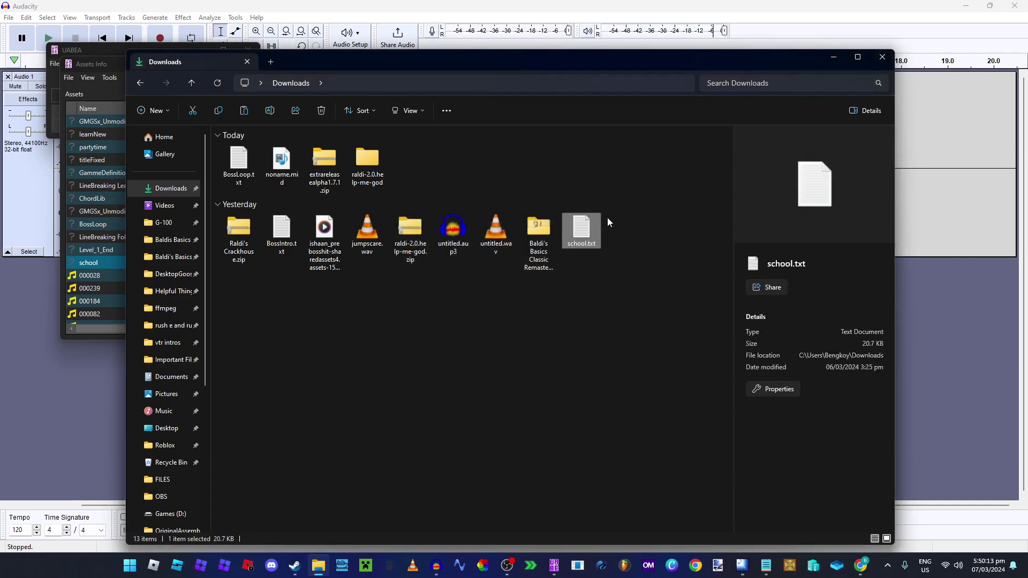
drag(511, 65, 659, 64)
click(755, 406)
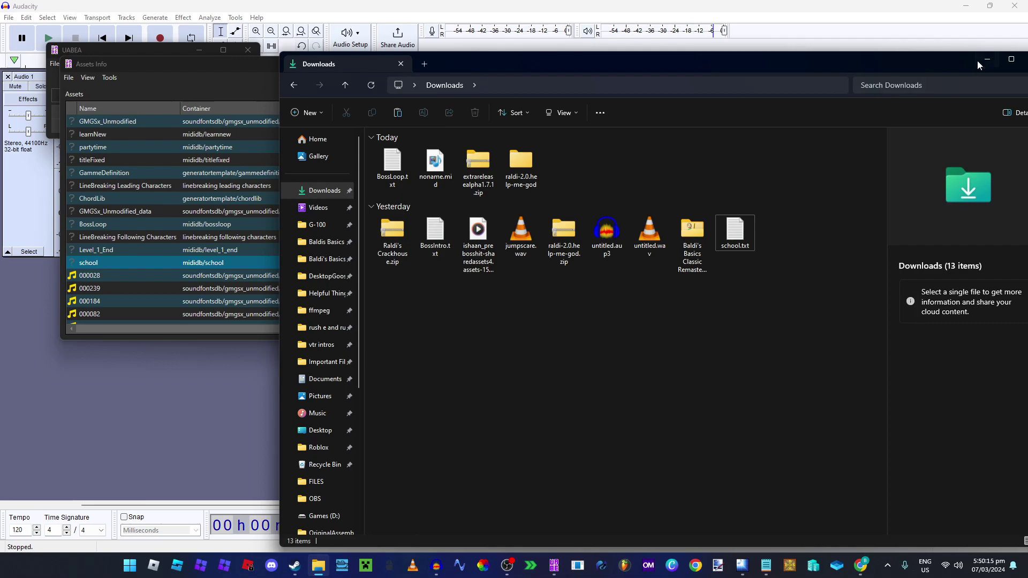
Import Downloads\school.txt into the school TextAsset with Import .txt, and save resources.assets.
click(981, 59)
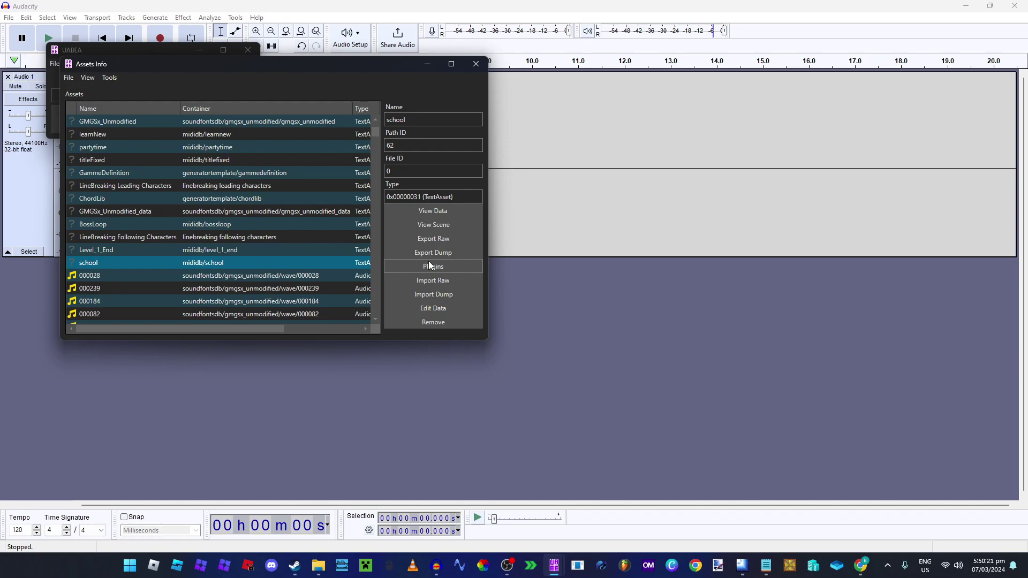
click(444, 266)
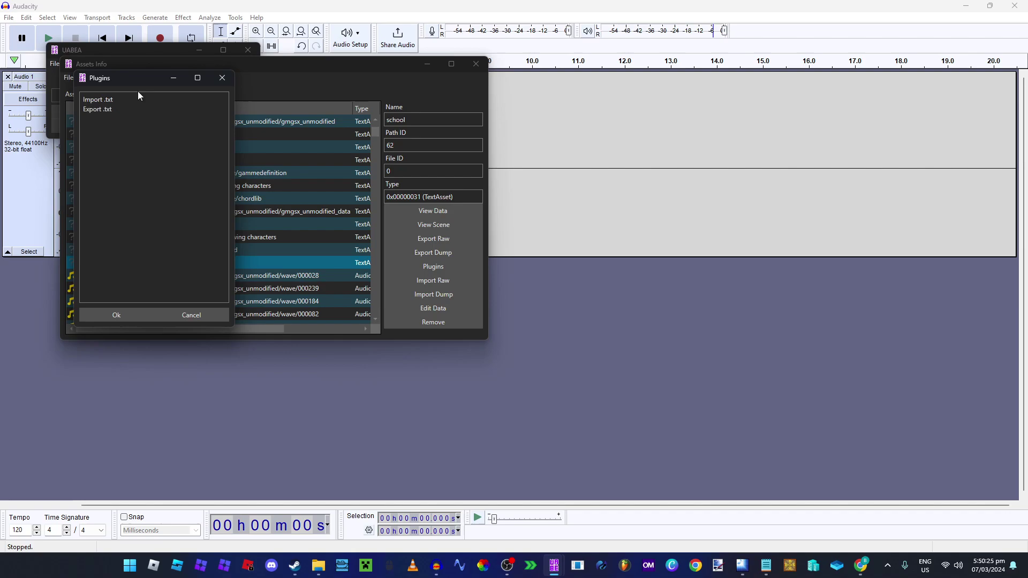
click(110, 99)
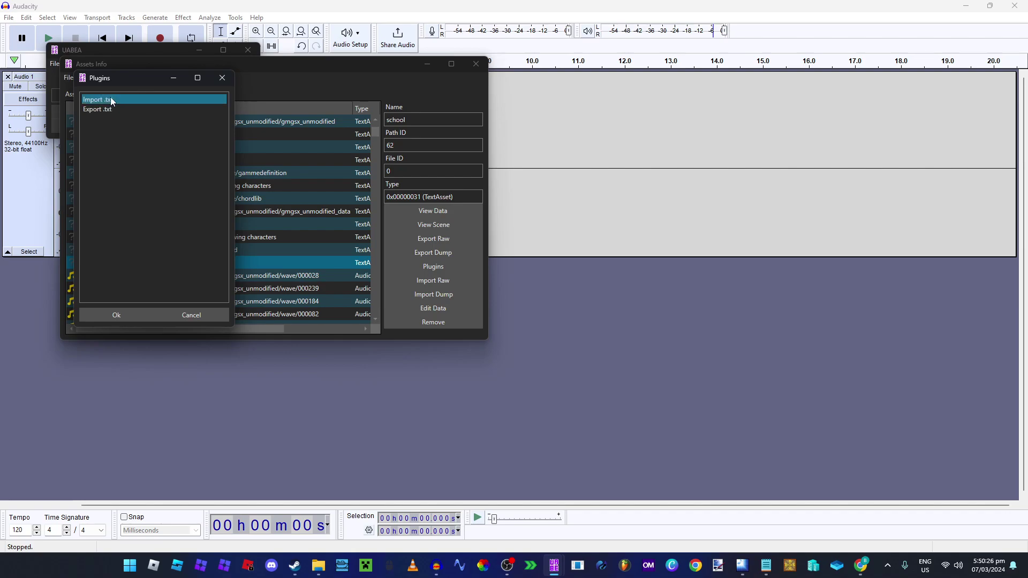
click(132, 315)
click(118, 182)
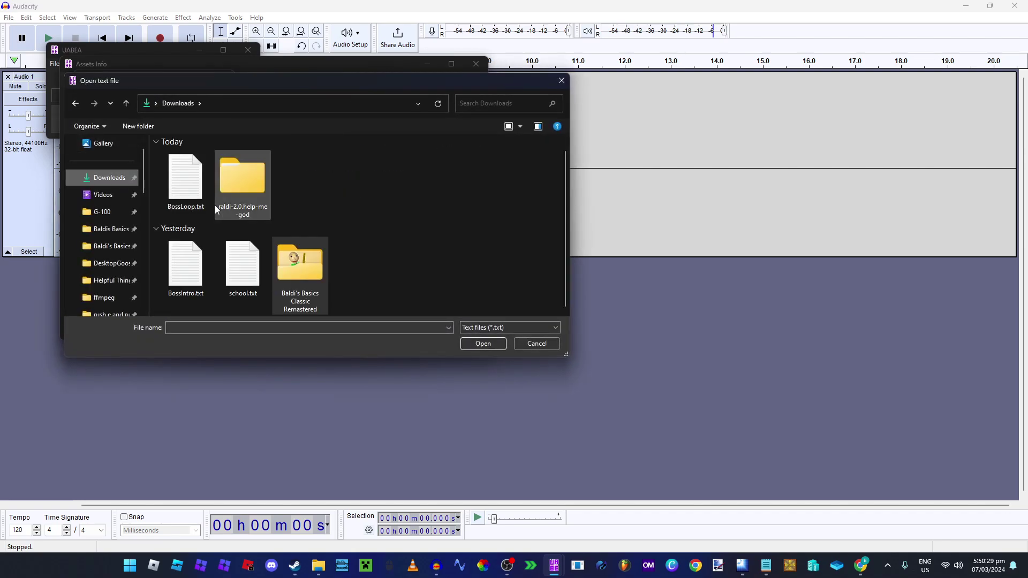
double_click(243, 265)
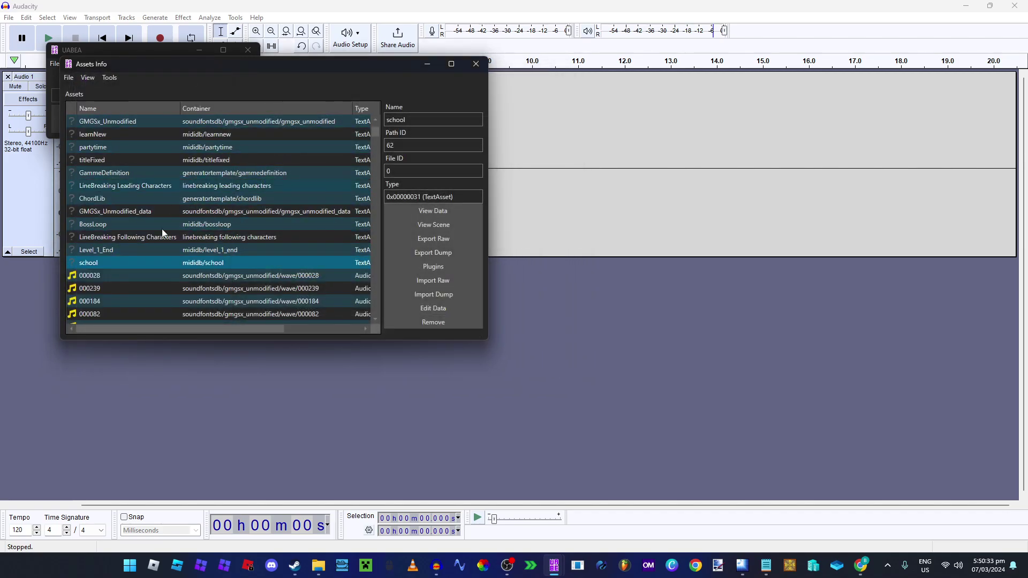
click(65, 78)
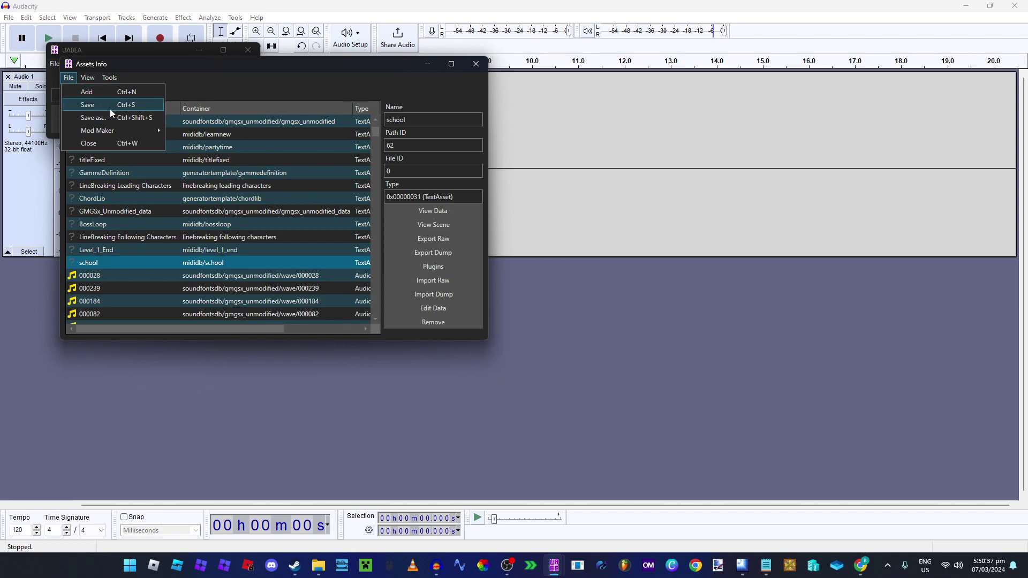
click(94, 107)
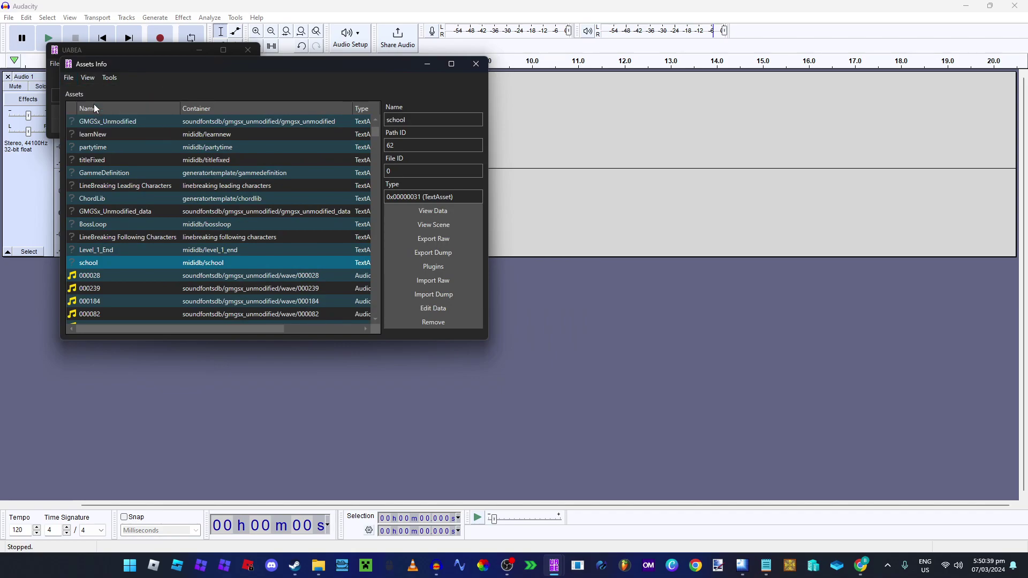
Close Assets Info and UABEA, then launch BALDI.exe from the Baldi's Basics Classic Remastered folder.
click(476, 64)
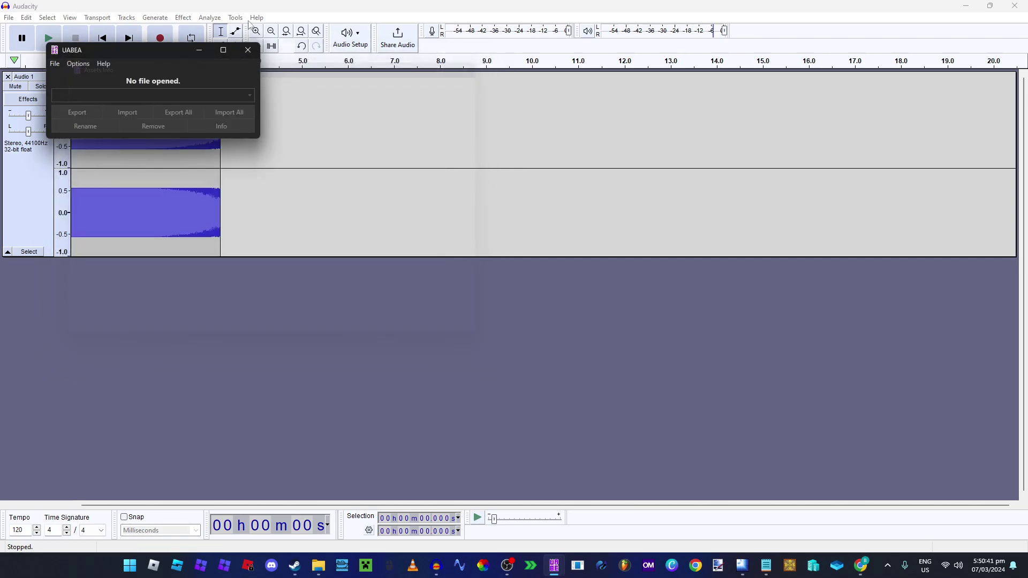
click(248, 50)
click(329, 564)
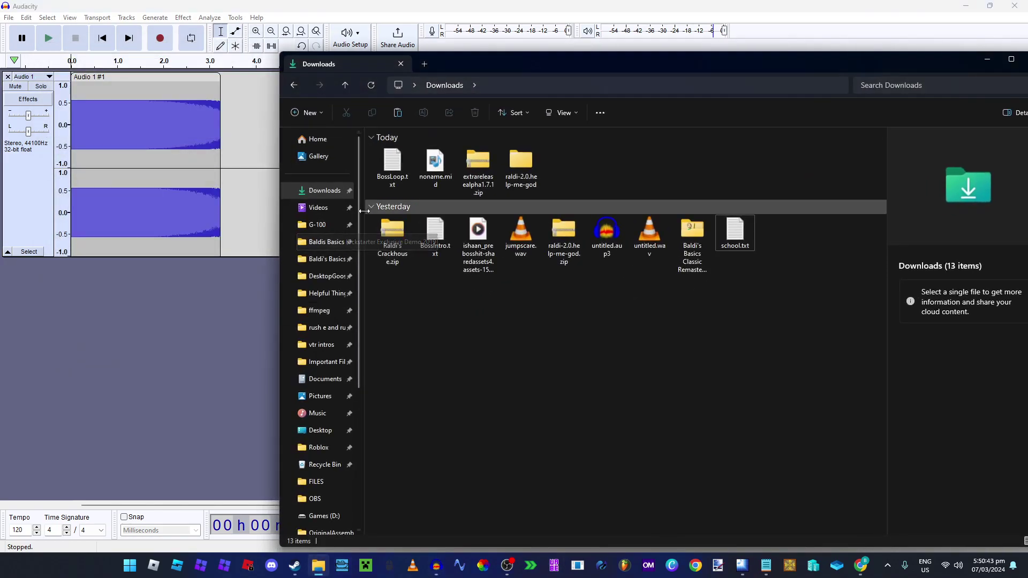
click(687, 242)
double_click(687, 241)
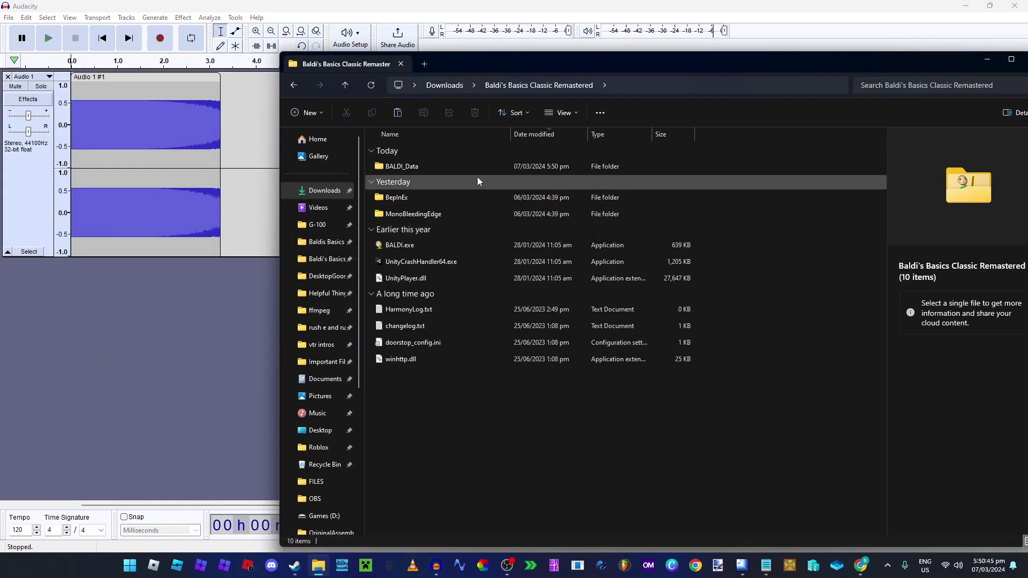
double_click(445, 244)
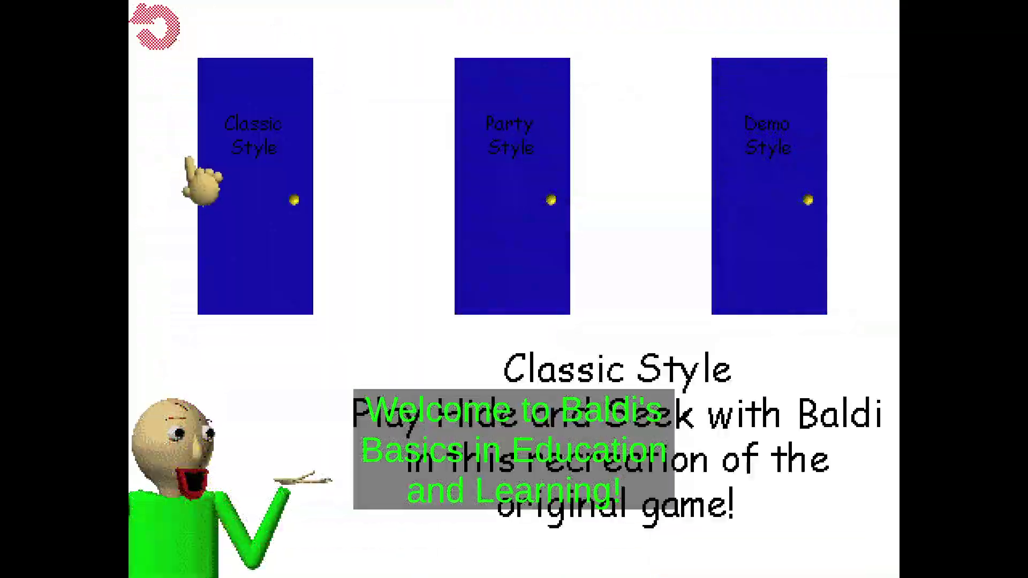
Start a Classic Style story game and walk down the hallways past Baldi into a room.
click(202, 179)
click(235, 127)
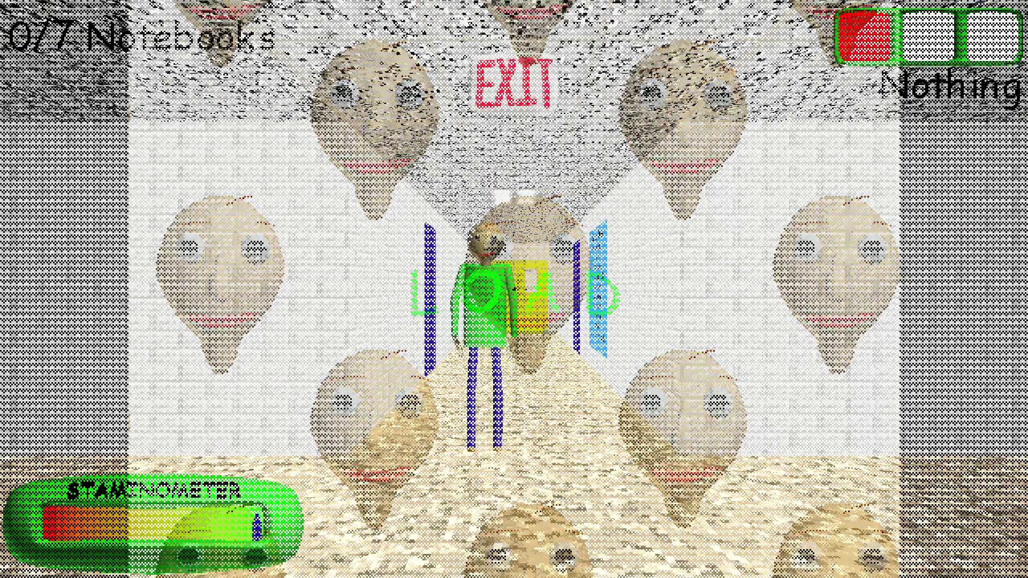
key(w)
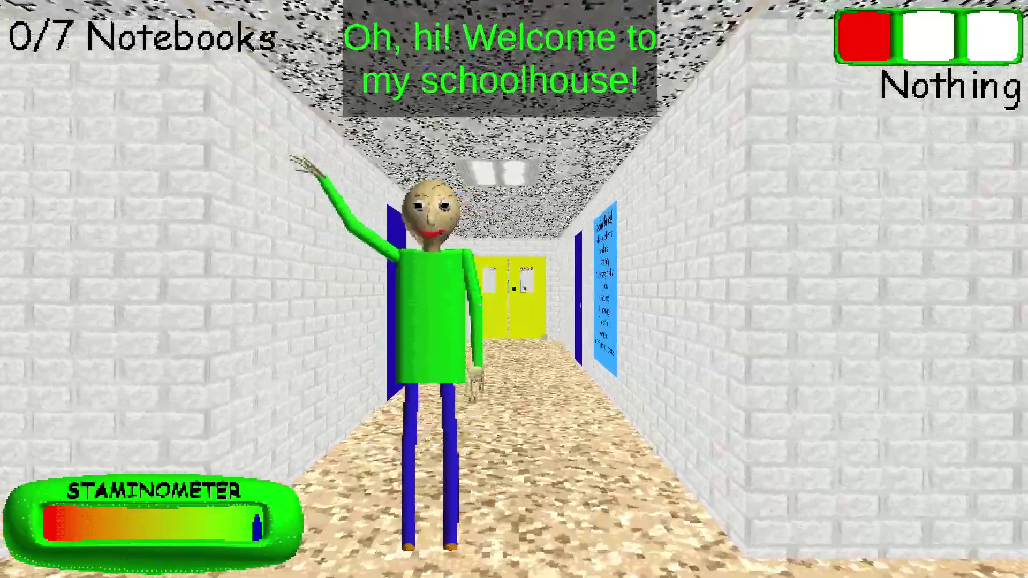
key(w)
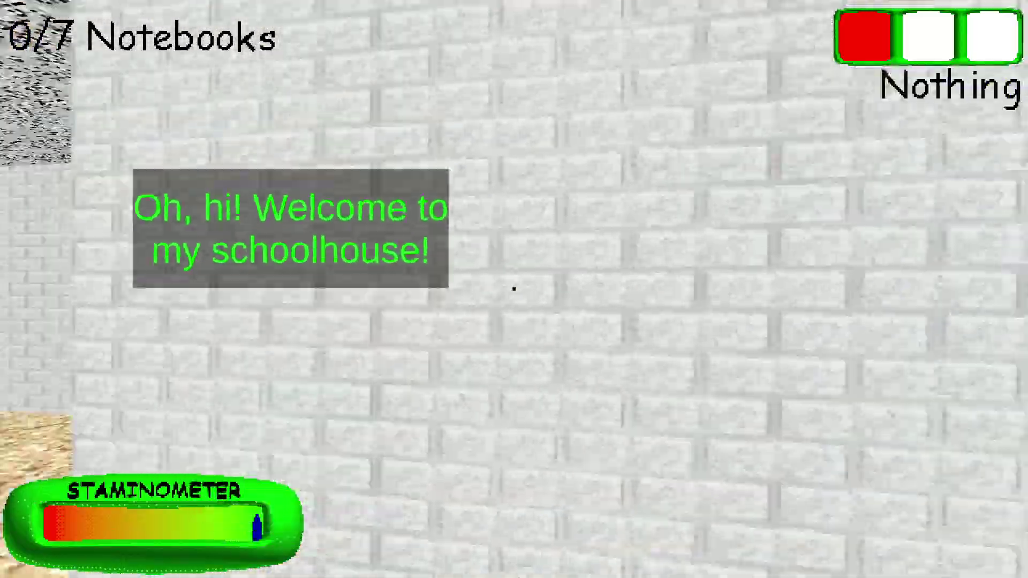
mouse_move(514, 289)
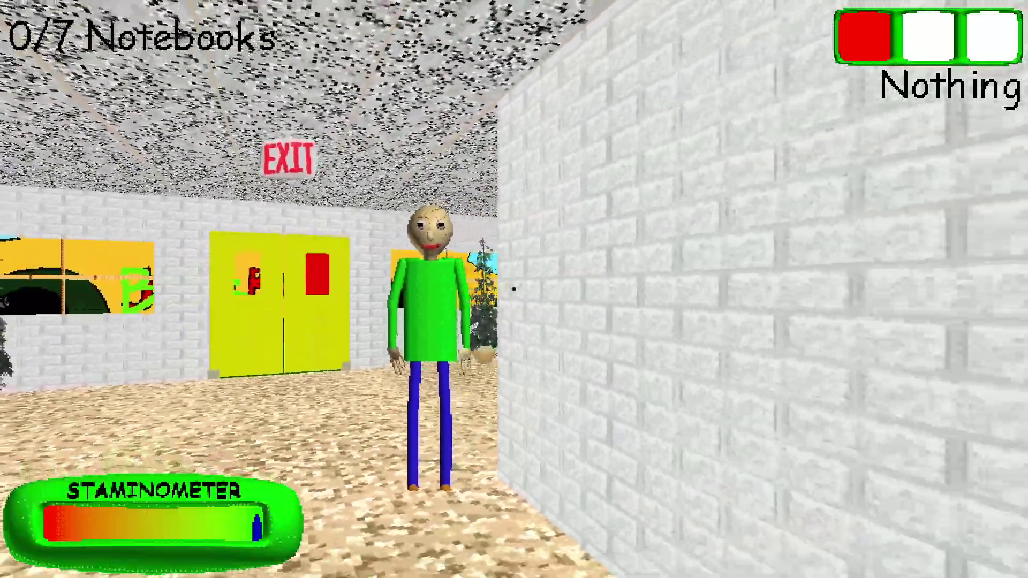
key(w)
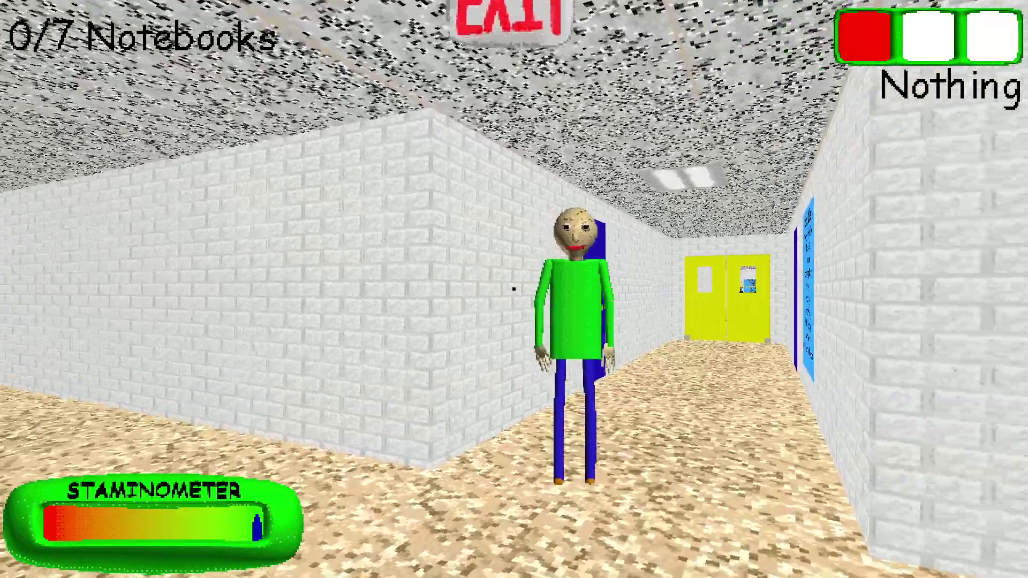
key(w)
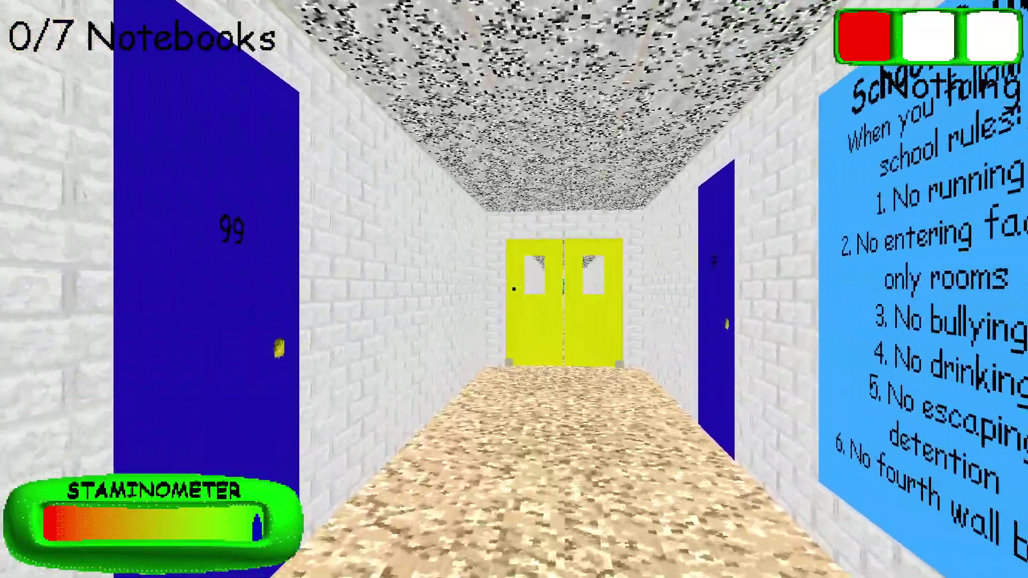
key(w)
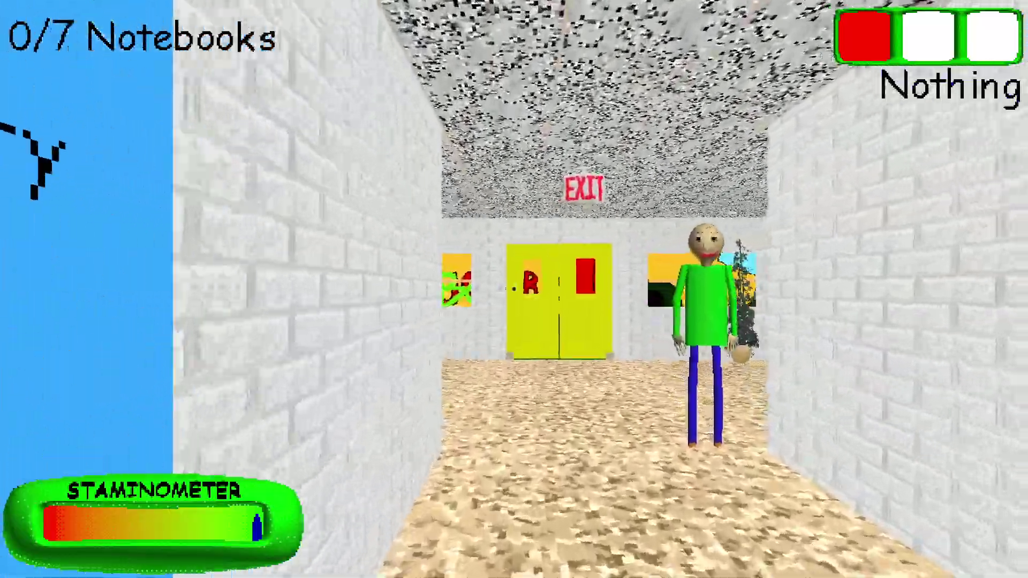
key(w)
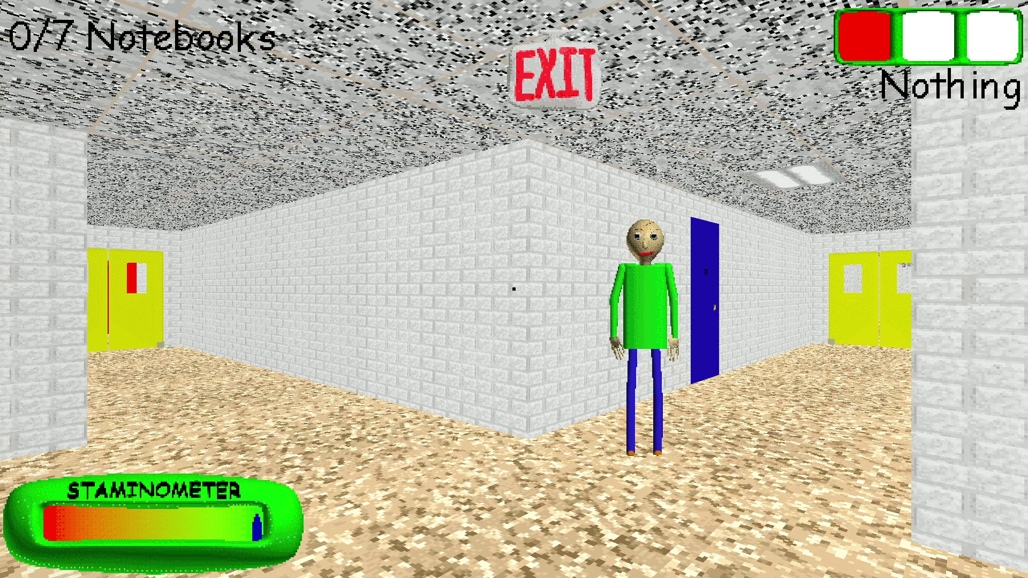
Open the blue classroom door, return to the hallway, and open door 99.
key(w)
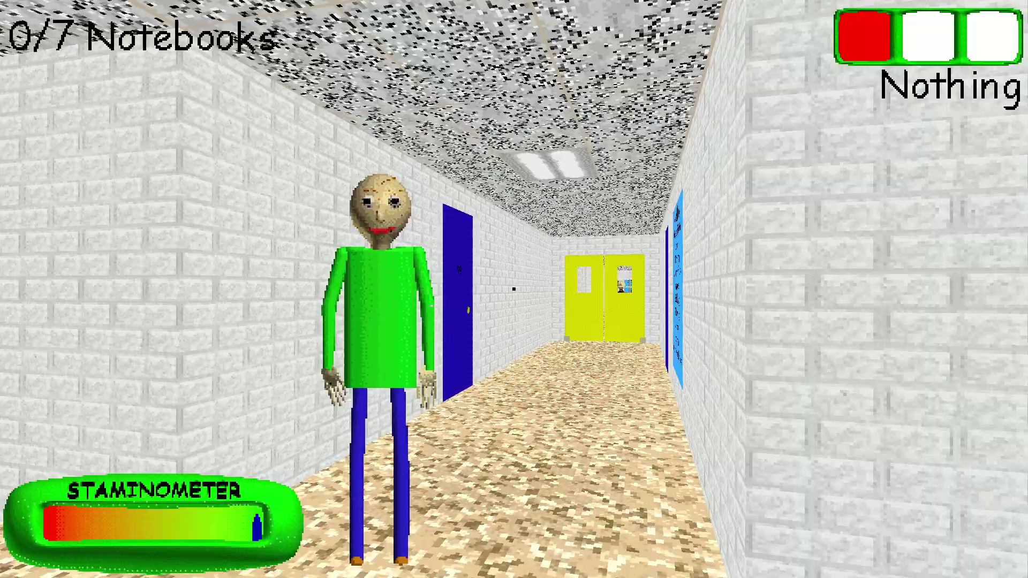
key(w)
click(511, 287)
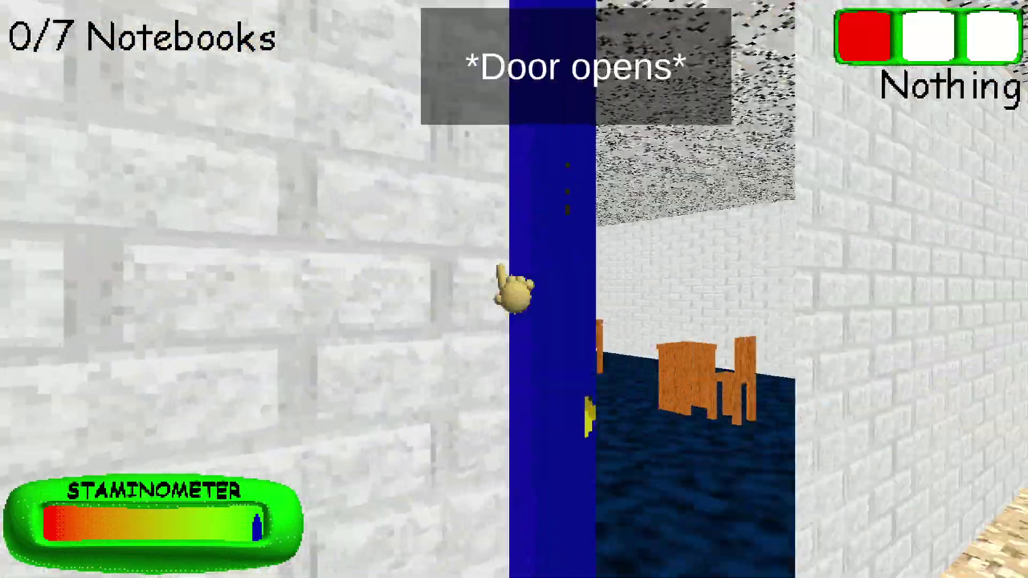
key(w)
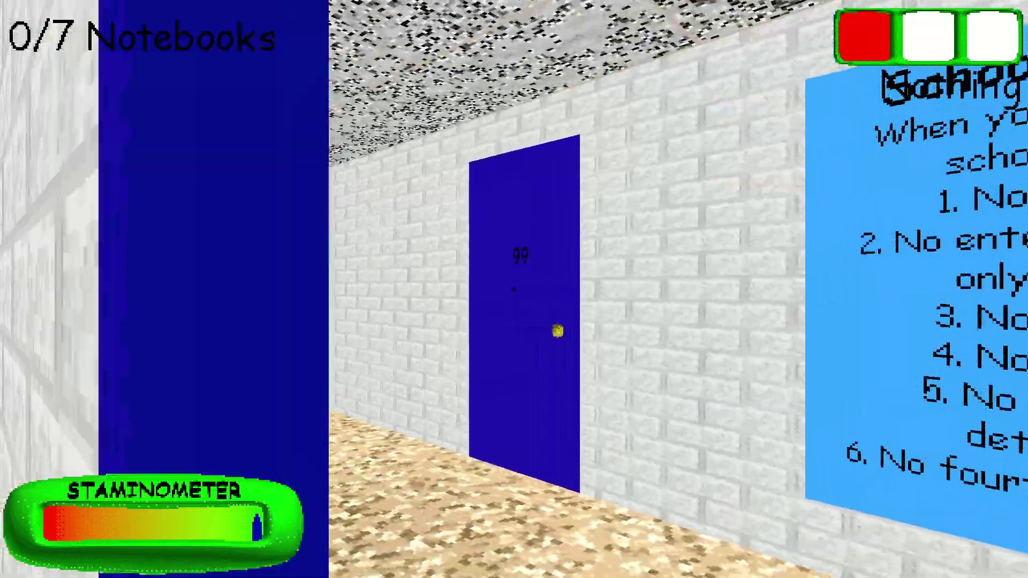
key(w)
click(514, 288)
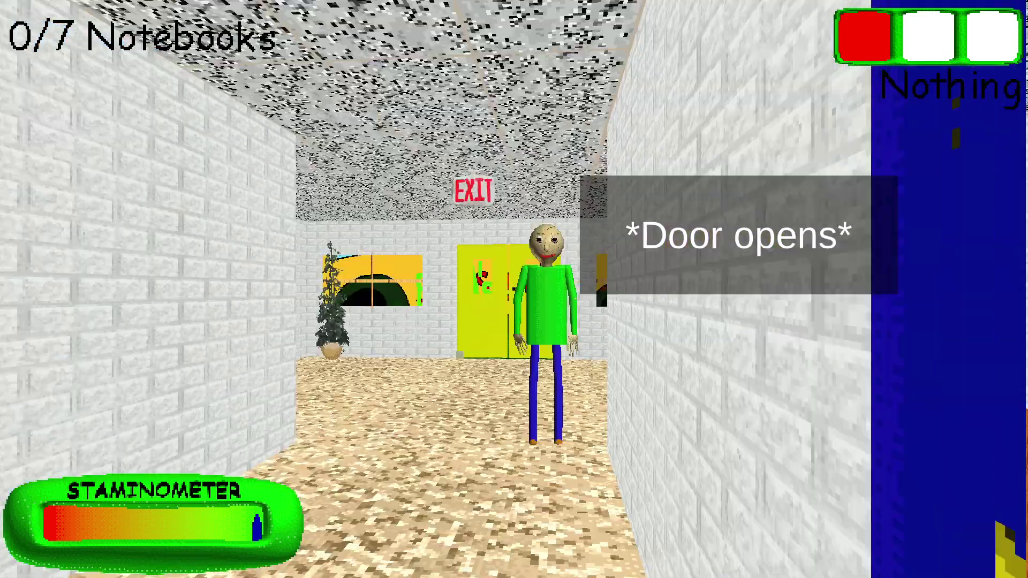